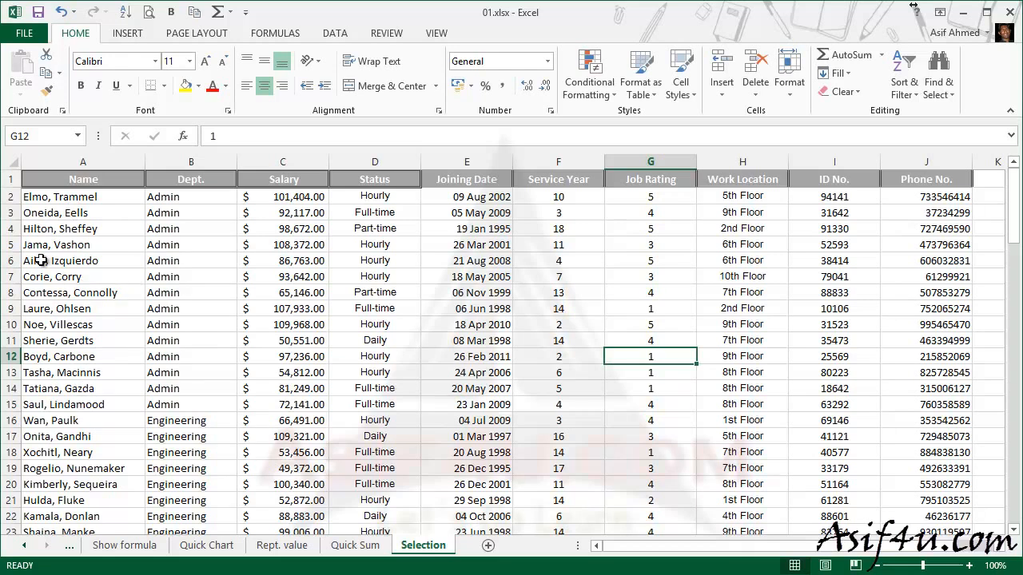
Step: Hide rows 4 and 5 of the employee table on the Selection sheet
drag(6, 213, 6, 229)
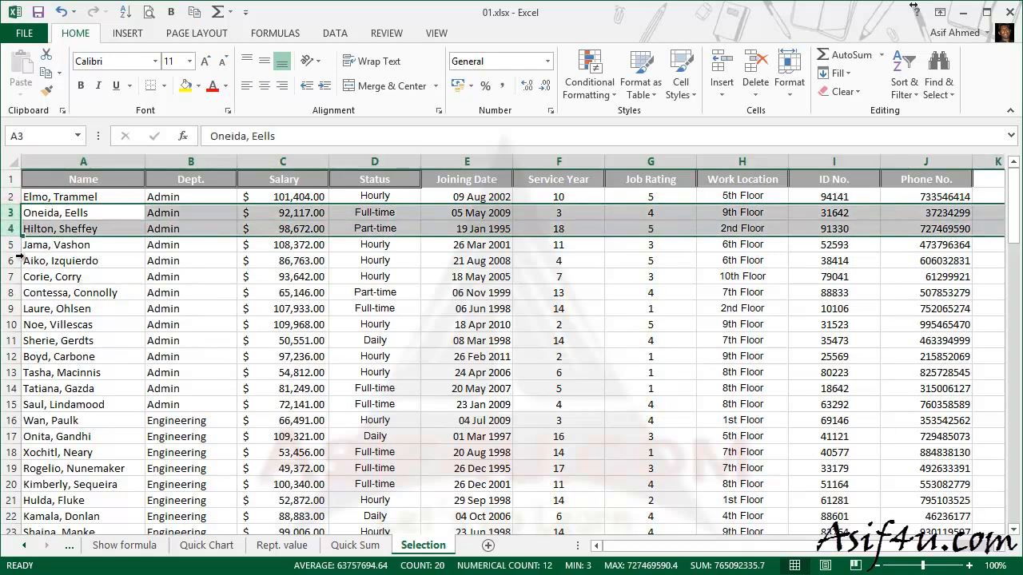
click(15, 229)
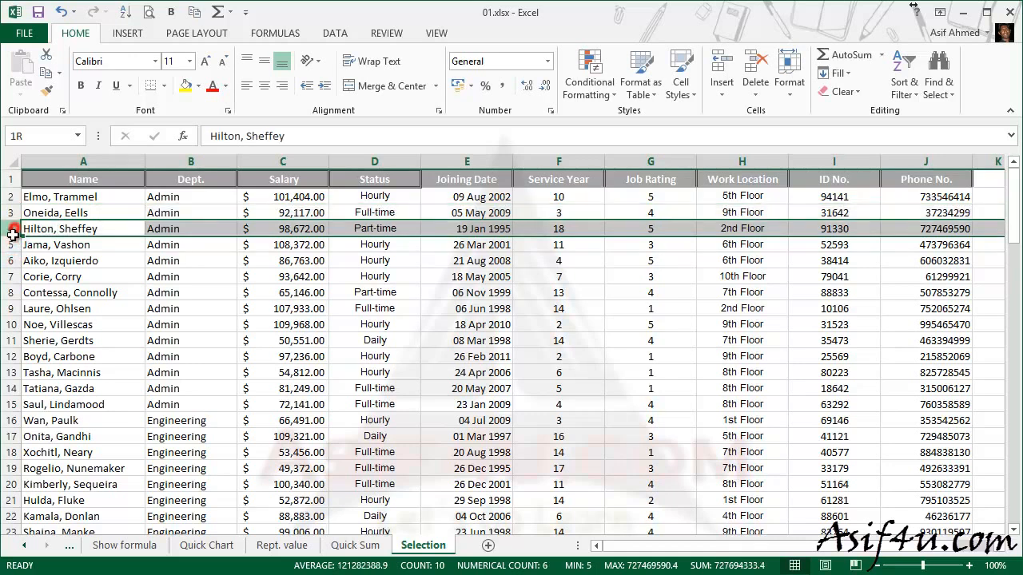
key(shift+Down)
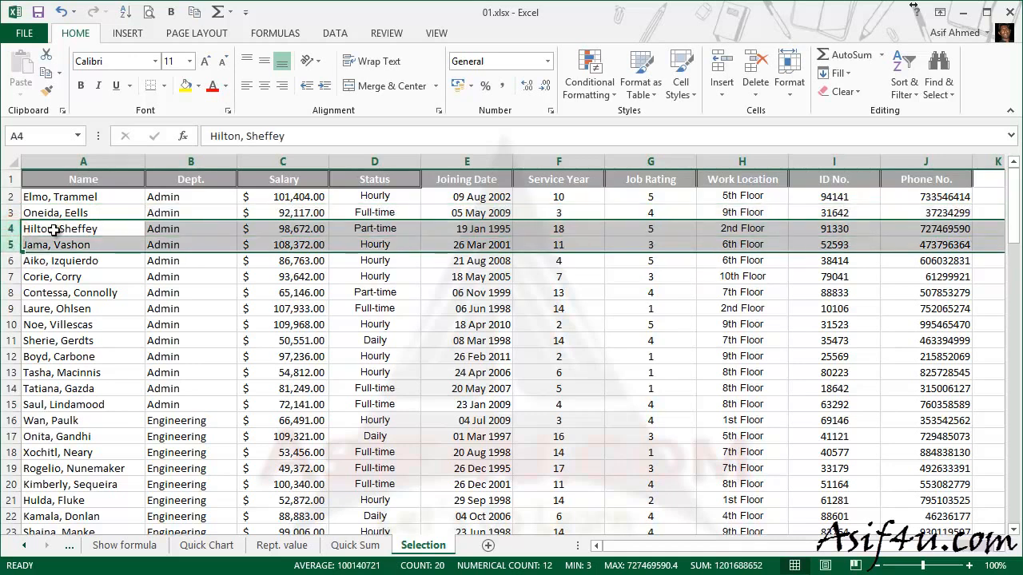
right_click(14, 239)
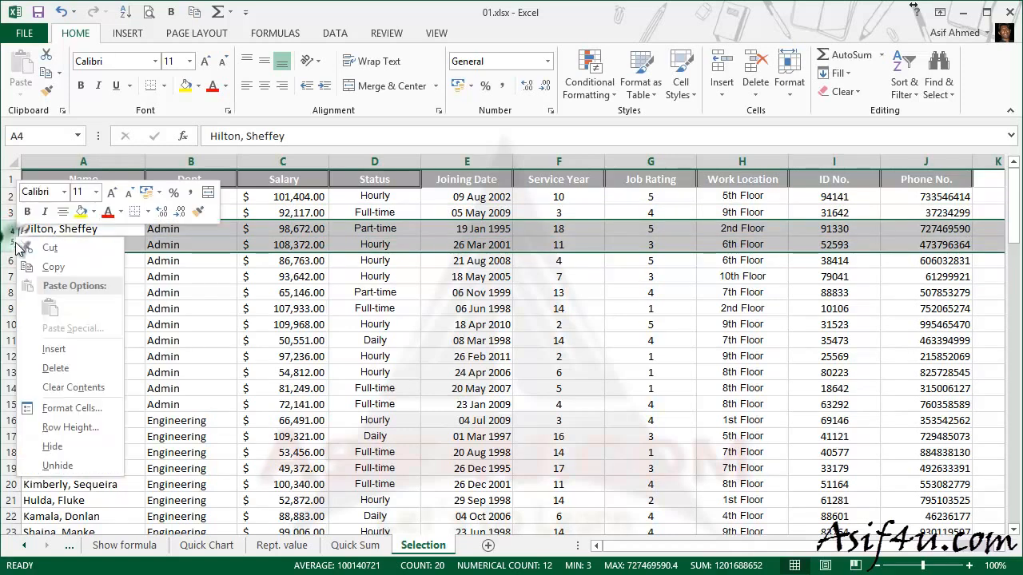
click(54, 446)
click(61, 245)
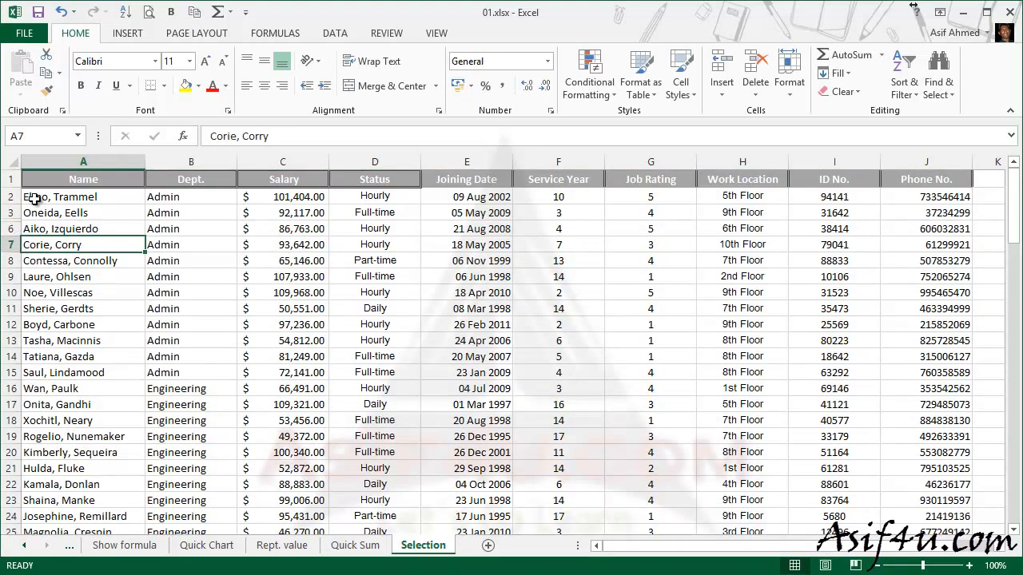
Step: Copy the range A2:G19 and paste it at cell A1 of a new sheet
drag(39, 183, 504, 308)
click(297, 357)
drag(30, 200, 650, 293)
drag(640, 369, 645, 430)
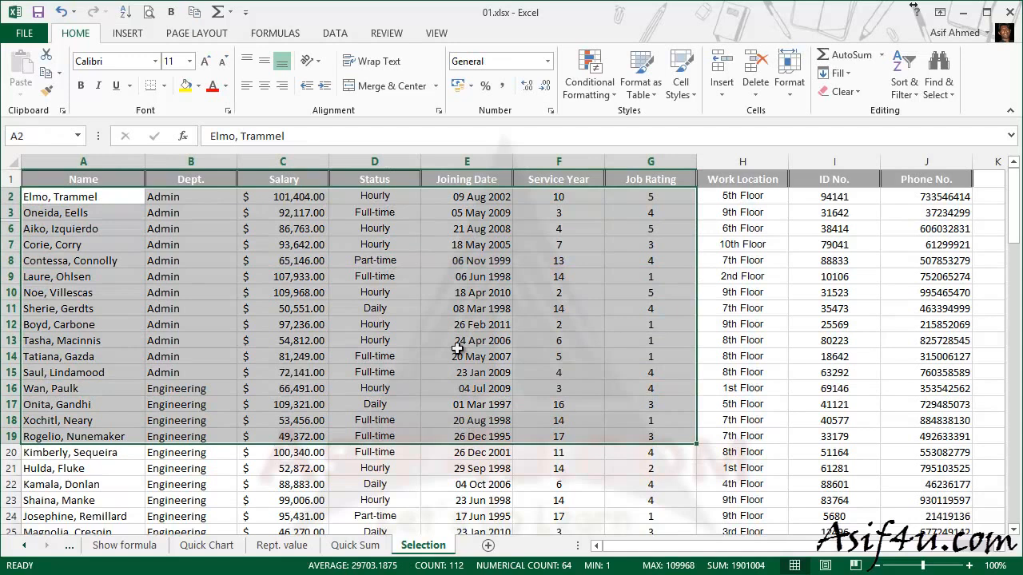
key(ctrl+c)
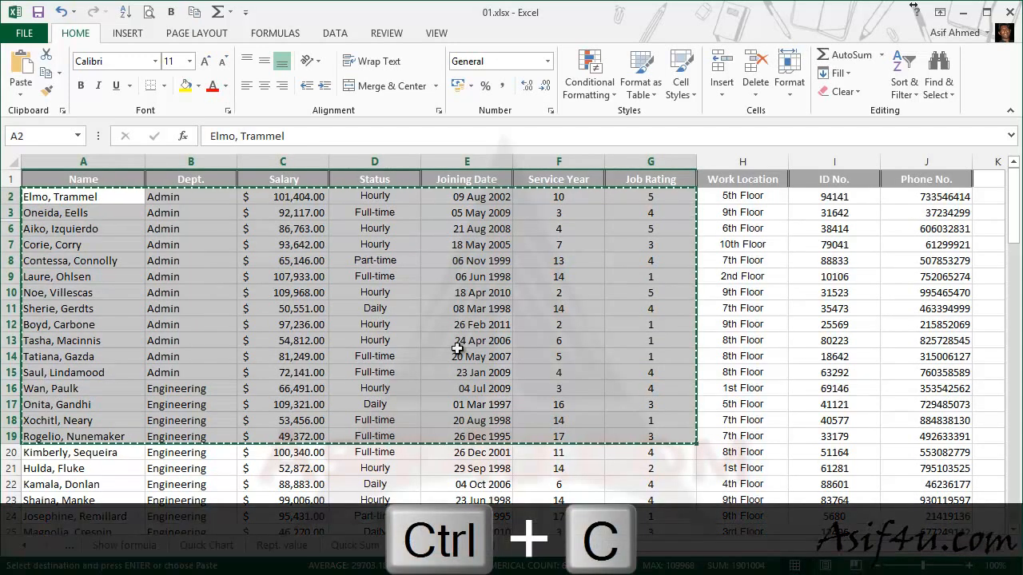
click(496, 546)
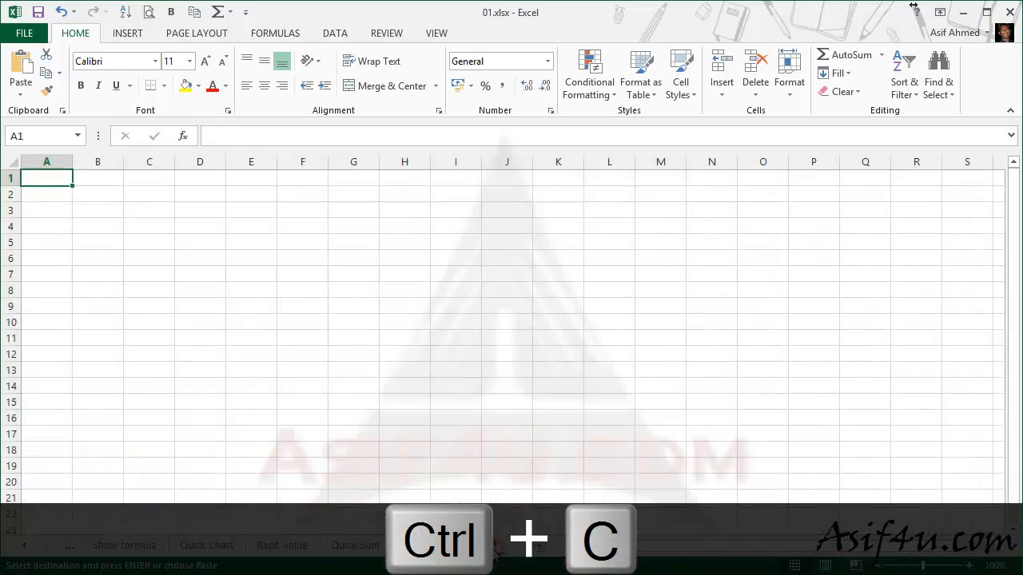
key(ctrl+v)
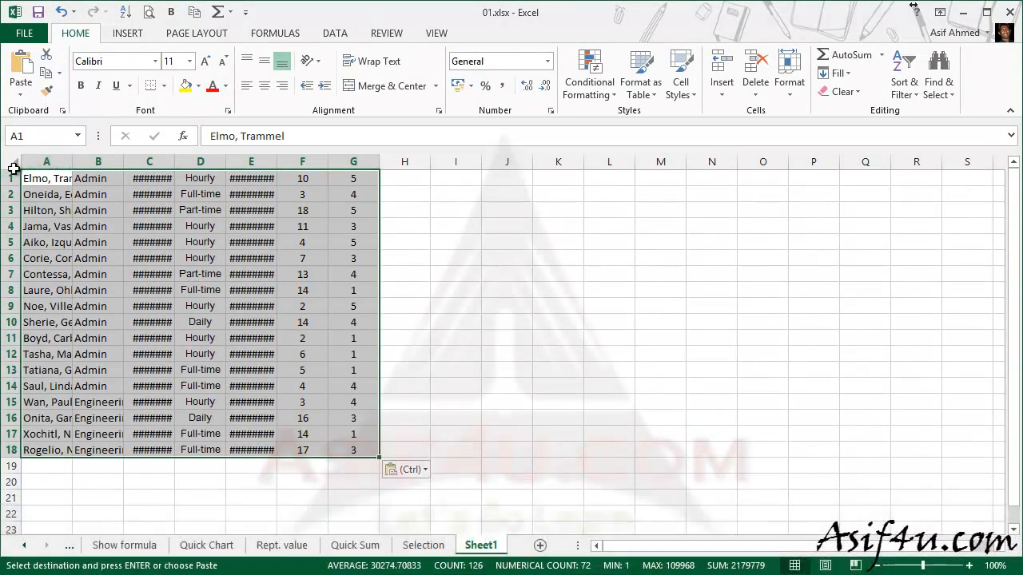
Step: Autofit the width of all columns on the new sheet so the pasted data is readable
click(14, 169)
double_click(72, 161)
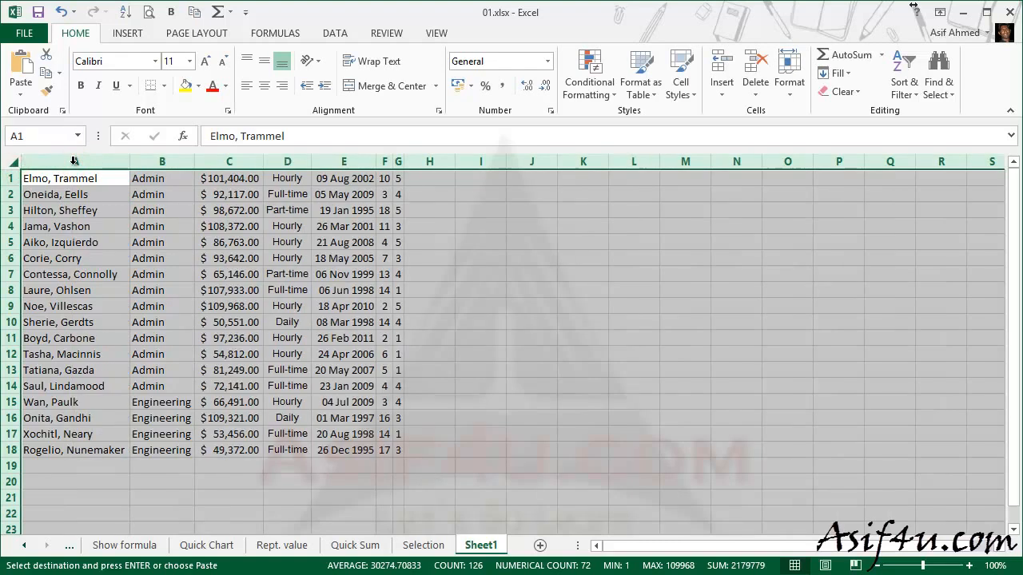
click(484, 267)
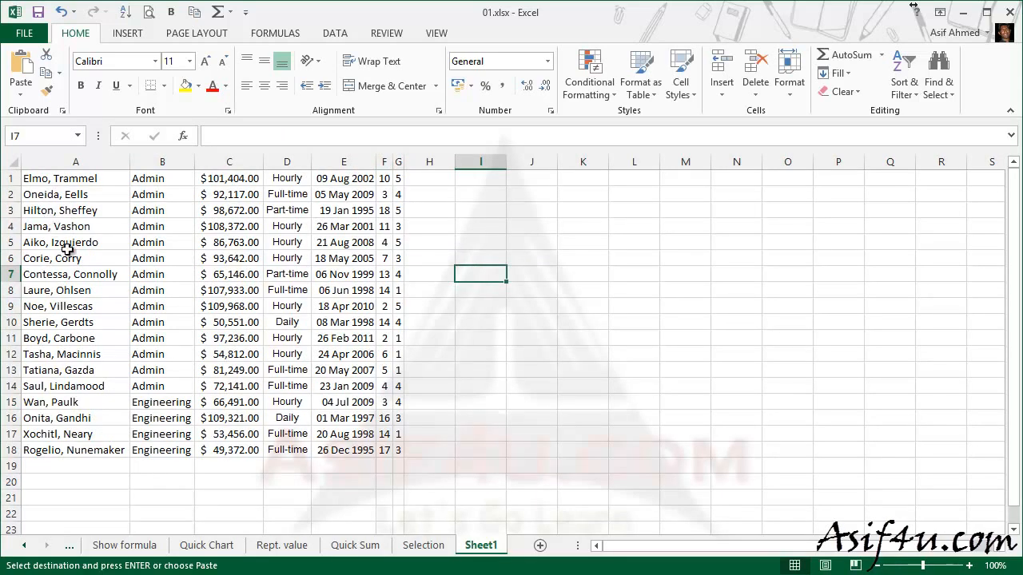
Step: Unhide rows 4 and 5 on the Selection sheet and compare their records with rows 3 and 4 of Sheet1
click(423, 545)
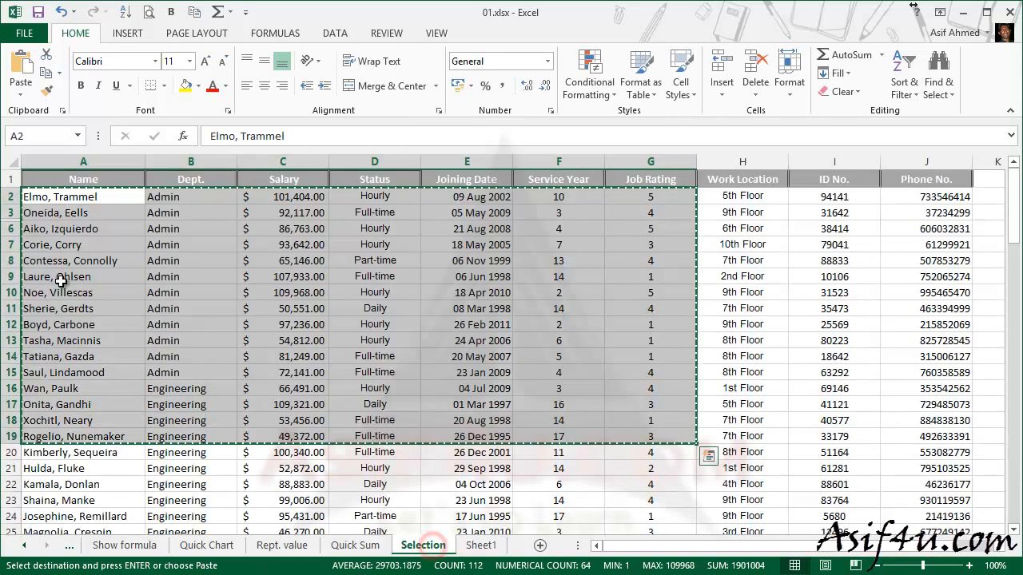
click(44, 230)
drag(10, 220, 12, 237)
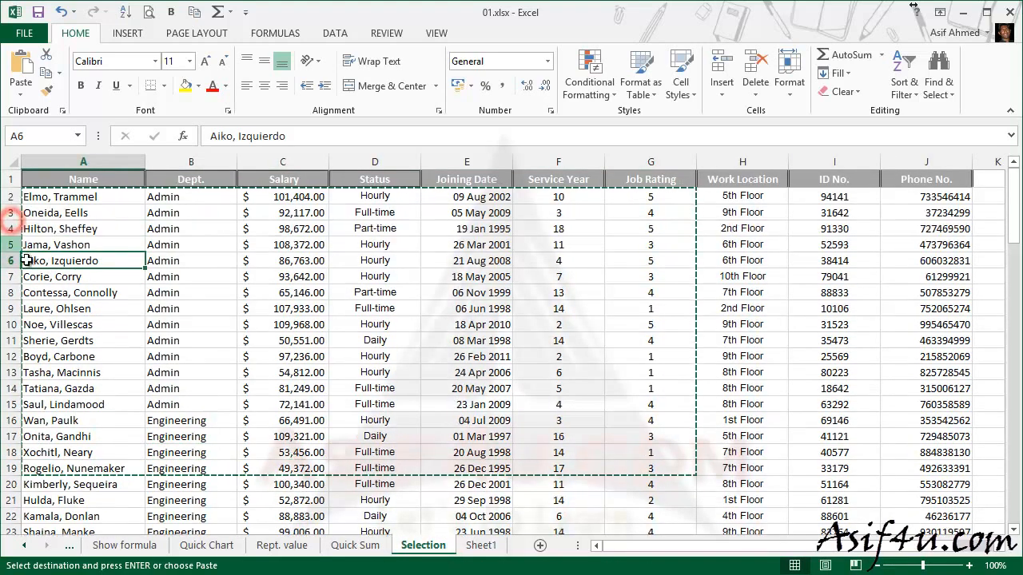
click(51, 229)
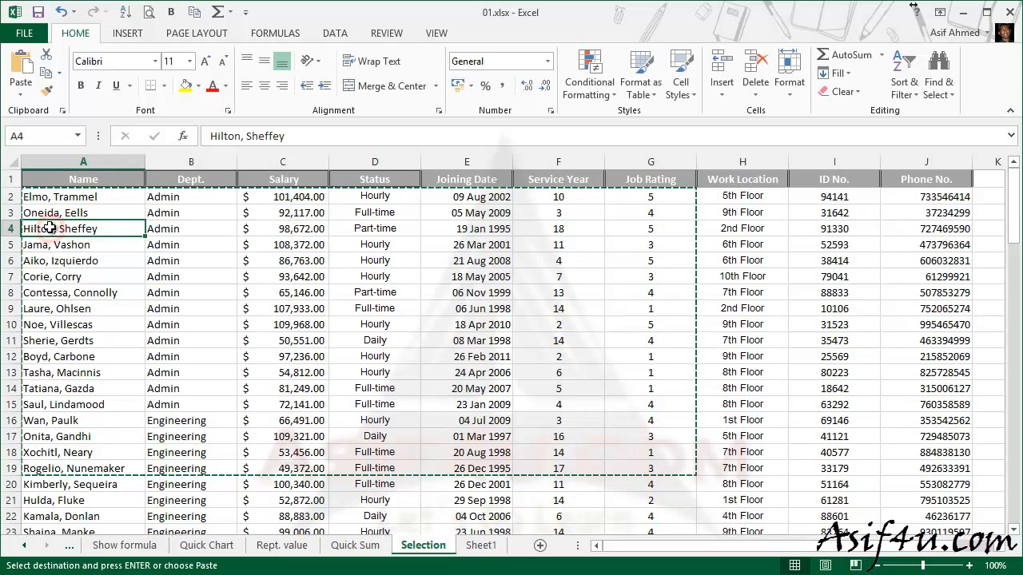
click(54, 246)
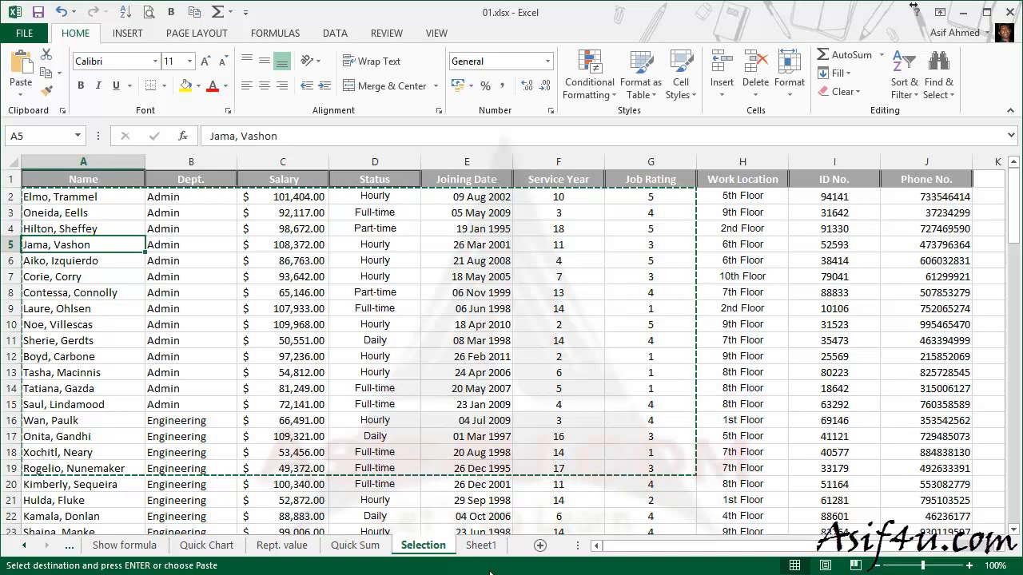
click(481, 547)
click(30, 206)
click(40, 225)
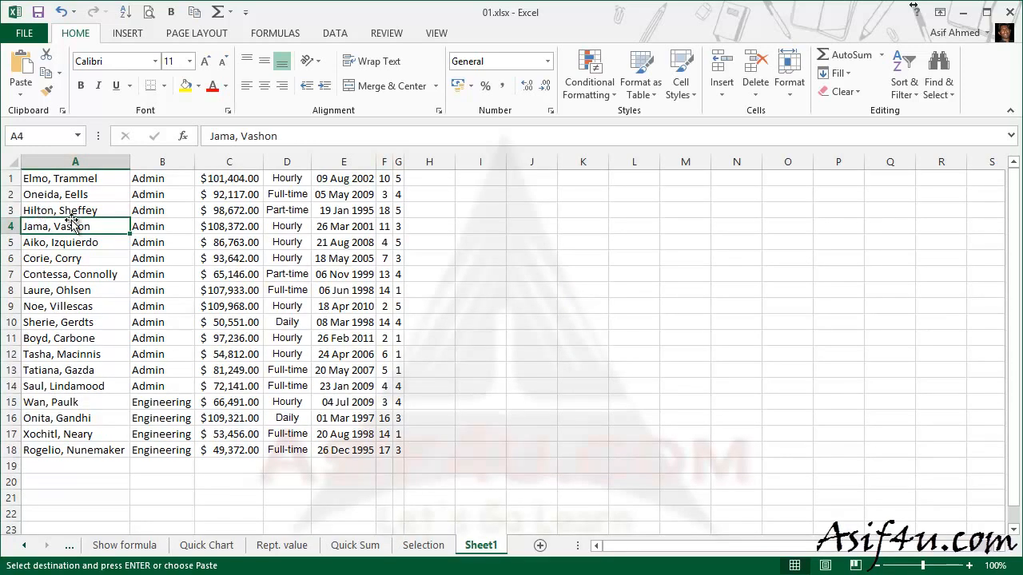
Step: Hide rows 4 and 5 on the Selection sheet again
click(422, 545)
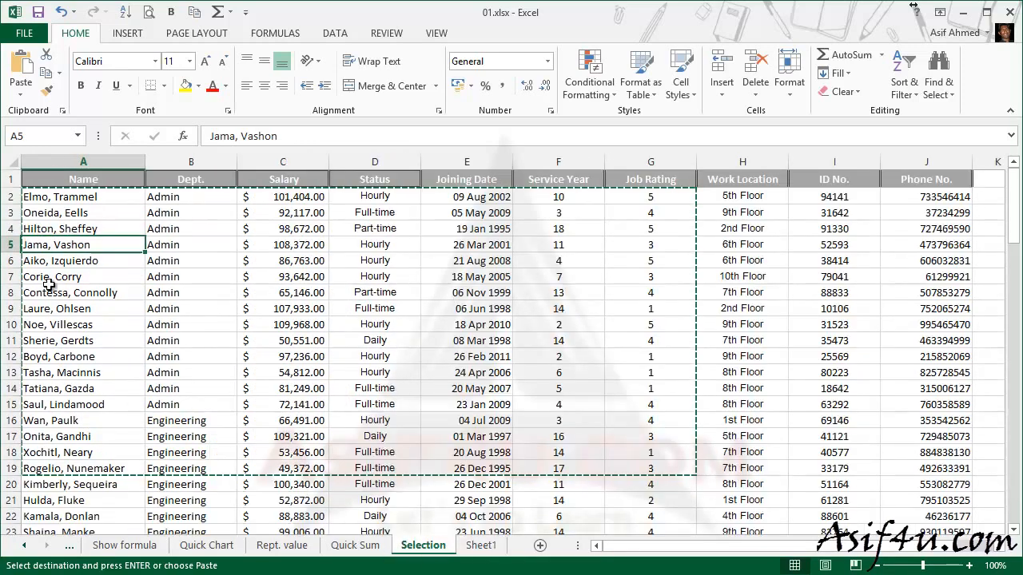
drag(13, 228, 13, 244)
right_click(14, 245)
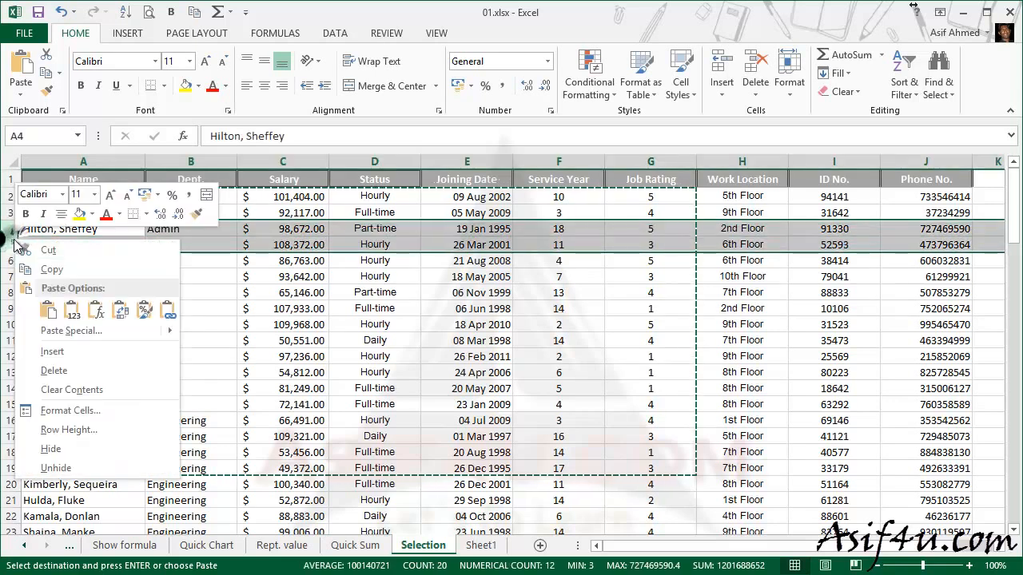
click(71, 453)
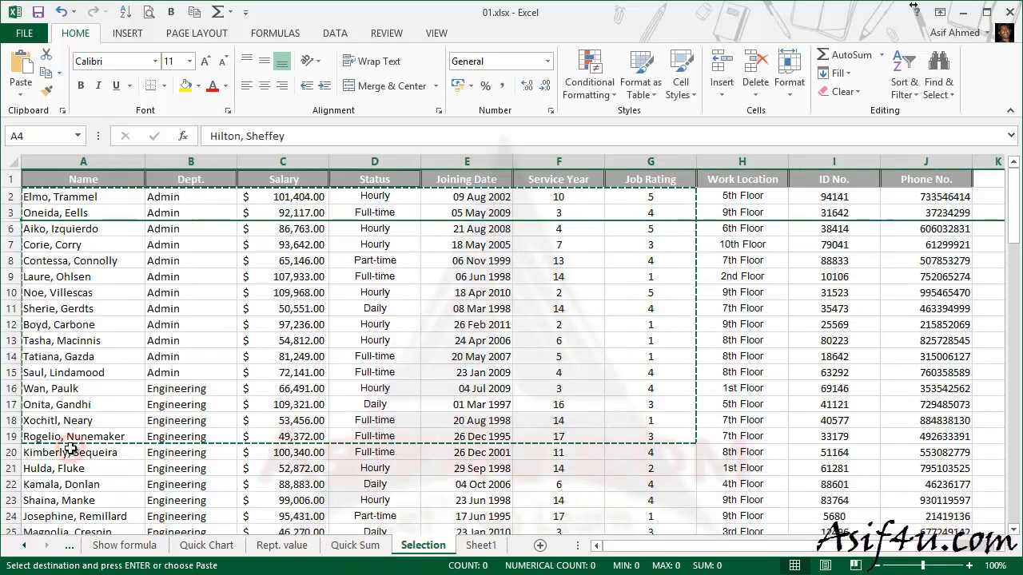
click(189, 311)
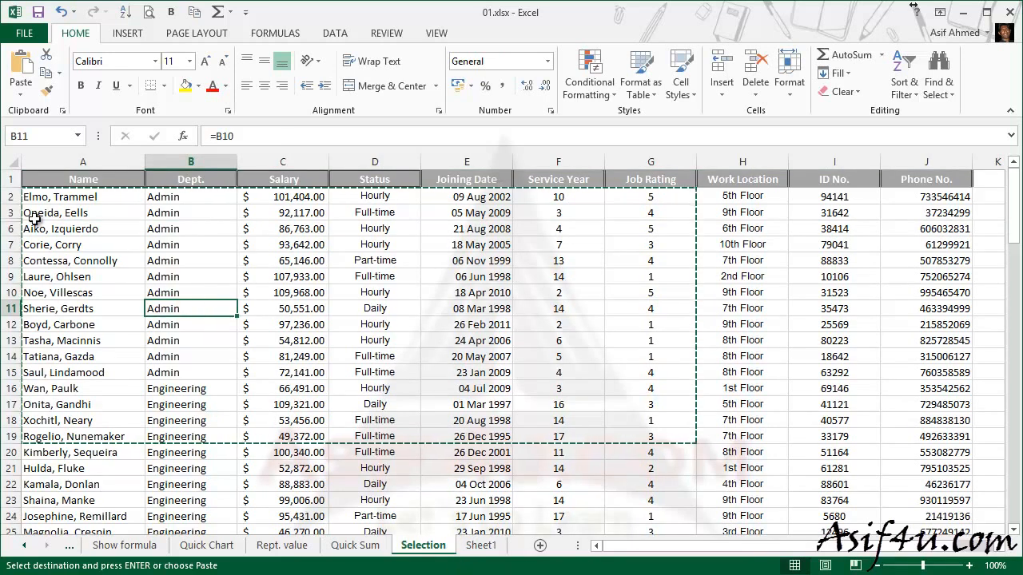
Step: Enter the formula =B11 in cell B12 of the Dept. column
click(204, 326)
text(=B11)
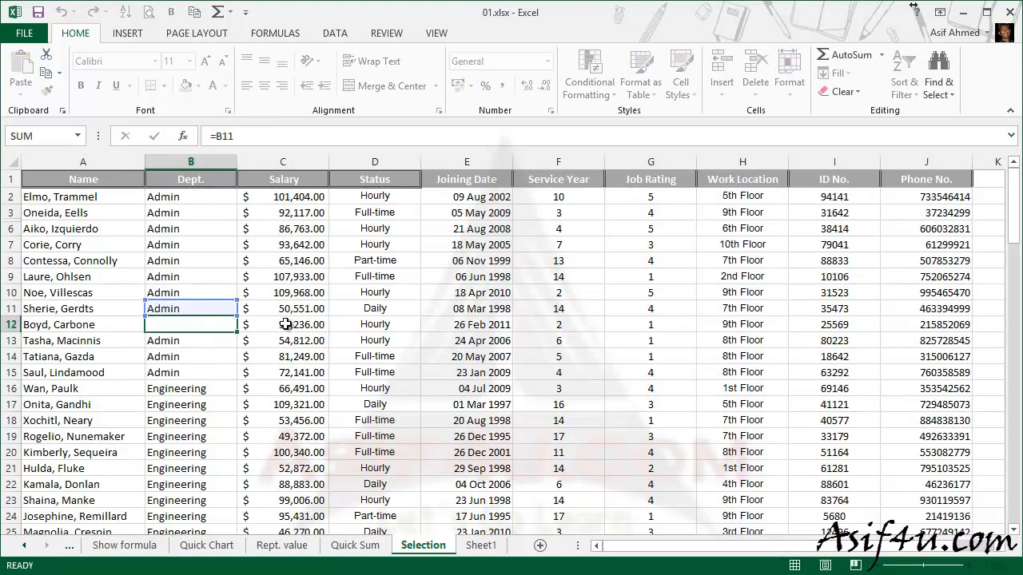
key(ctrl+Return)
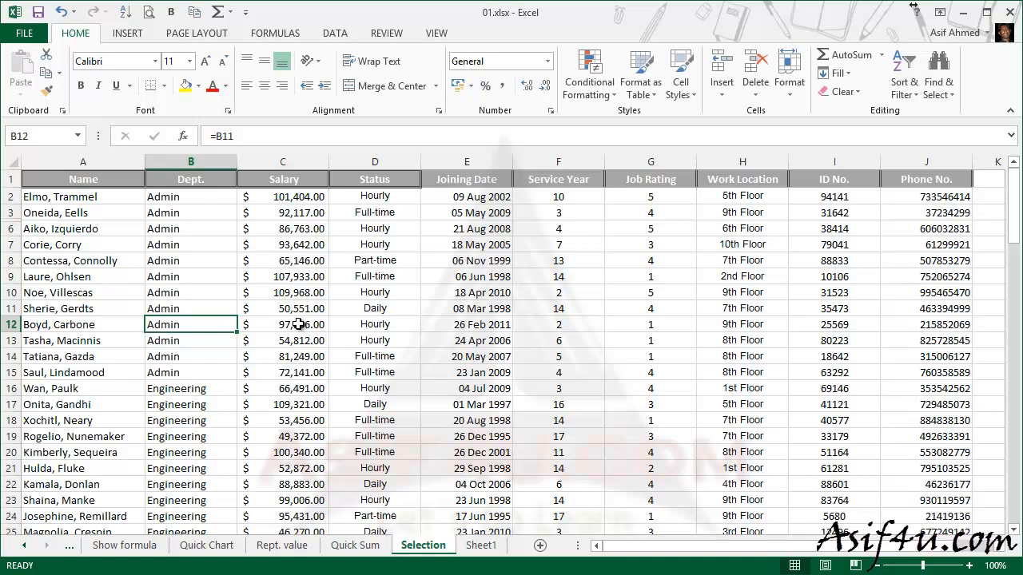
Step: Copy only the visible cells of A2:F18 on the Selection sheet and paste them at J1 on Sheet1
drag(46, 201, 580, 423)
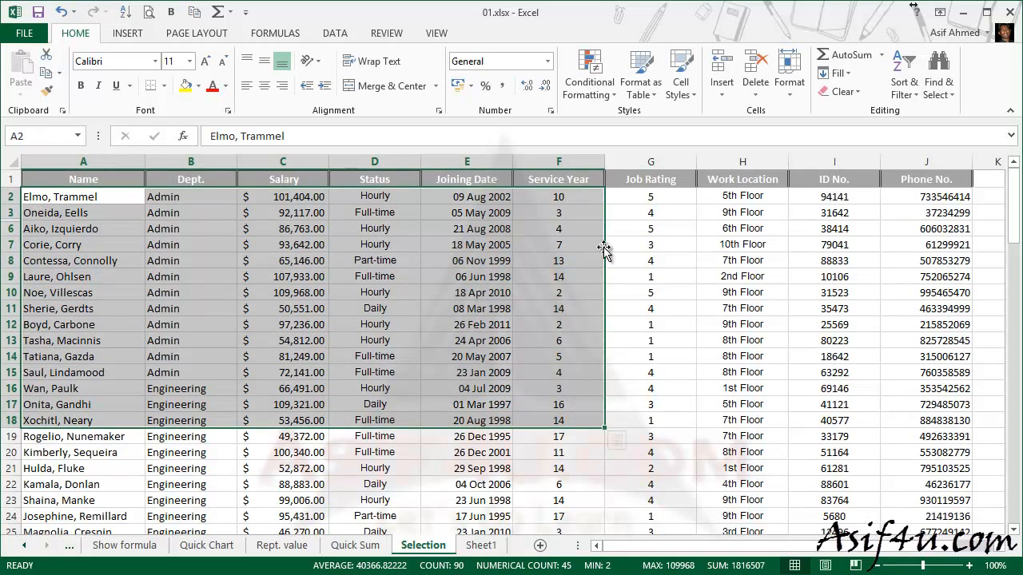
key(alt+semicolon)
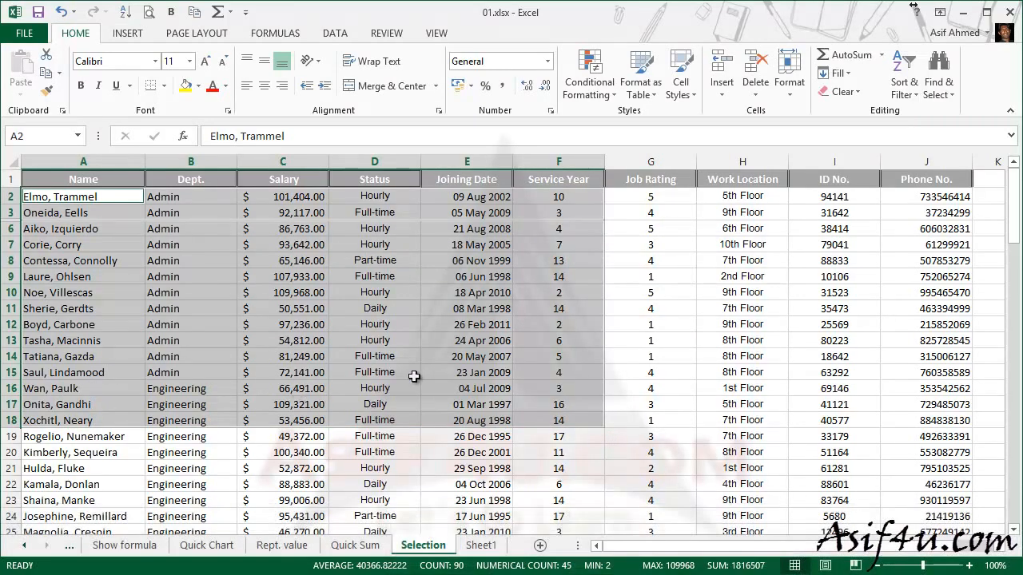
key(ctrl+c)
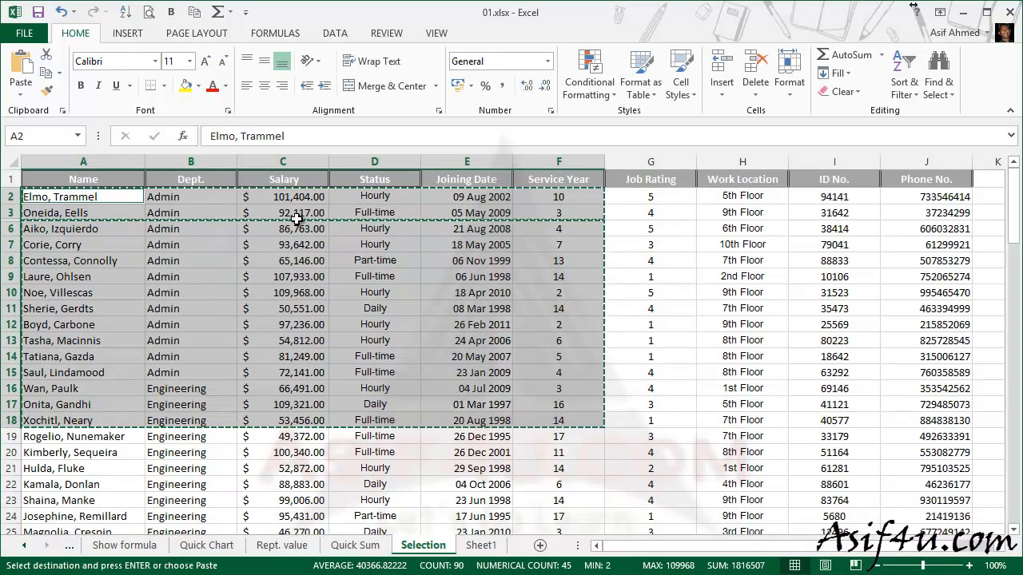
click(480, 545)
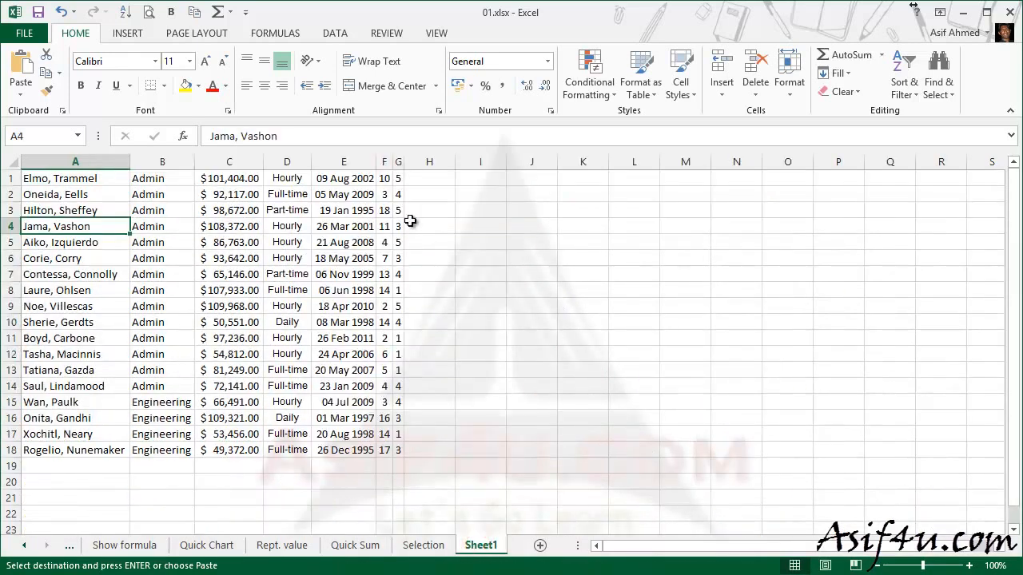
click(532, 179)
key(ctrl+v)
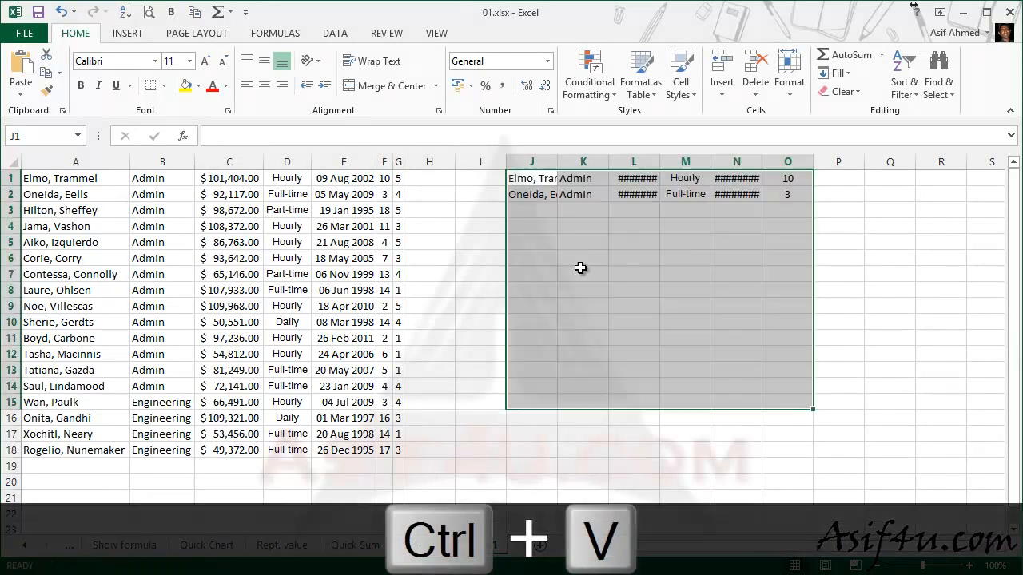
Step: Widen the columns of the second pasted list, starting at column J, to one equal width
drag(557, 161, 815, 162)
click(555, 162)
drag(588, 163, 597, 162)
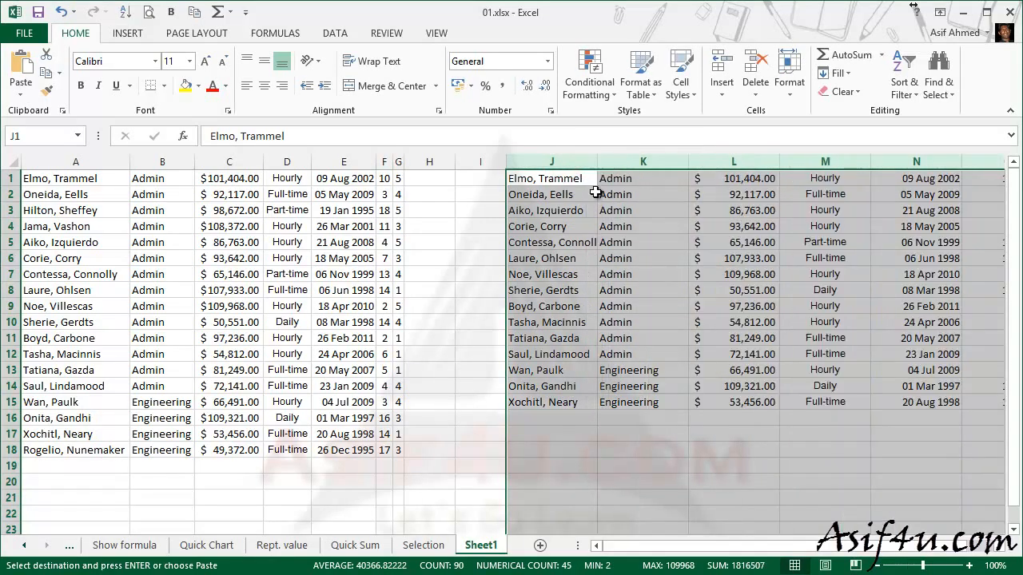
click(684, 448)
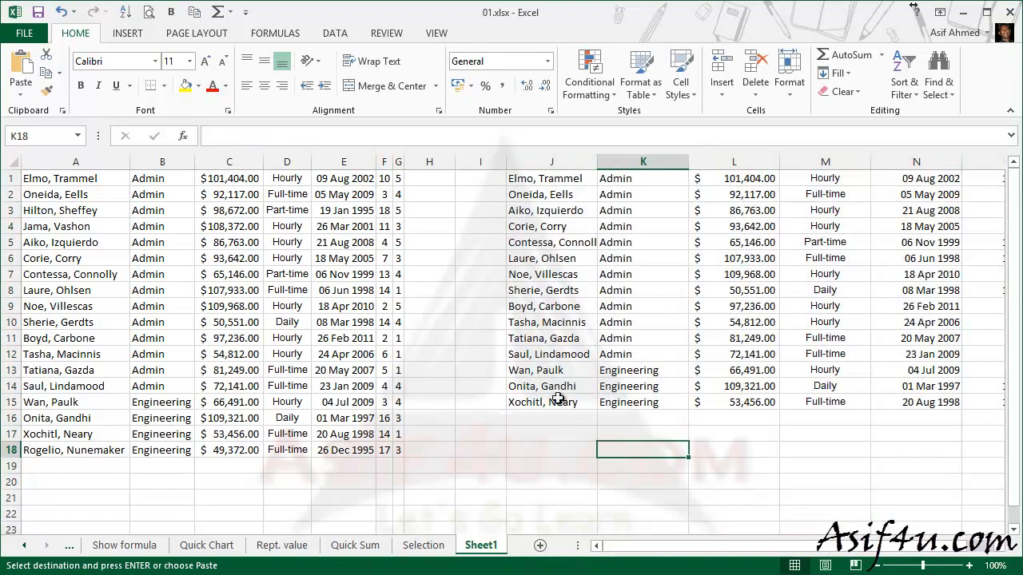
Step: Compare the first rows of the pasted lists in columns A and J for the records from the hidden rows
click(521, 195)
click(37, 195)
click(43, 212)
click(40, 227)
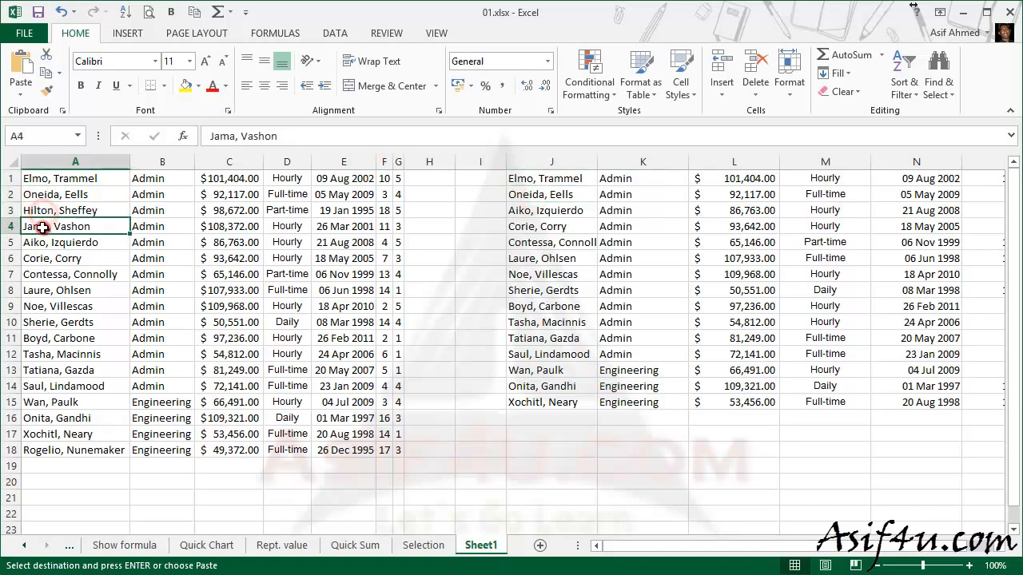
click(520, 214)
click(520, 241)
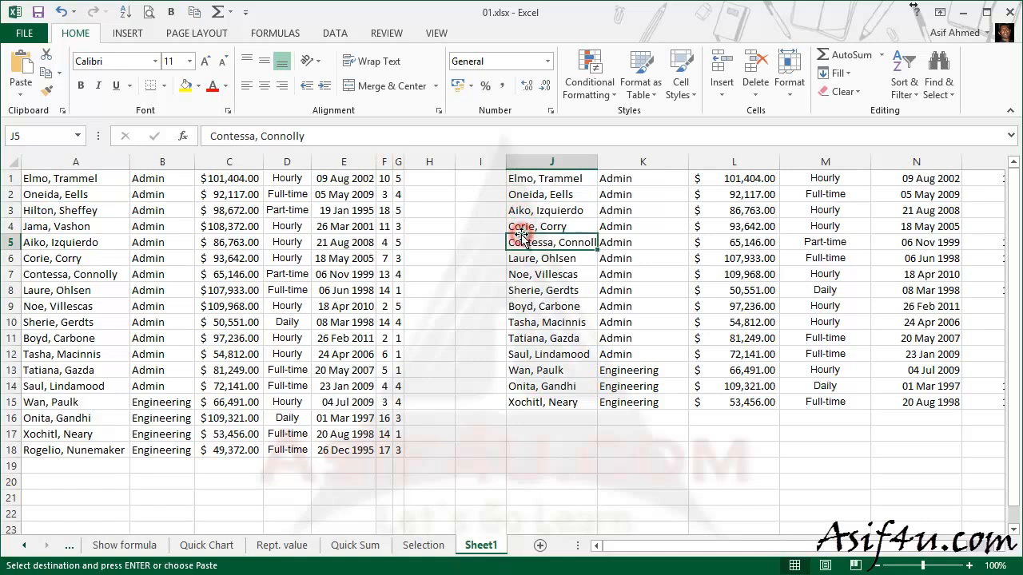
Step: Enter the formula =B13 in cell B14 of the Dept. column on the Selection sheet
click(432, 550)
click(340, 265)
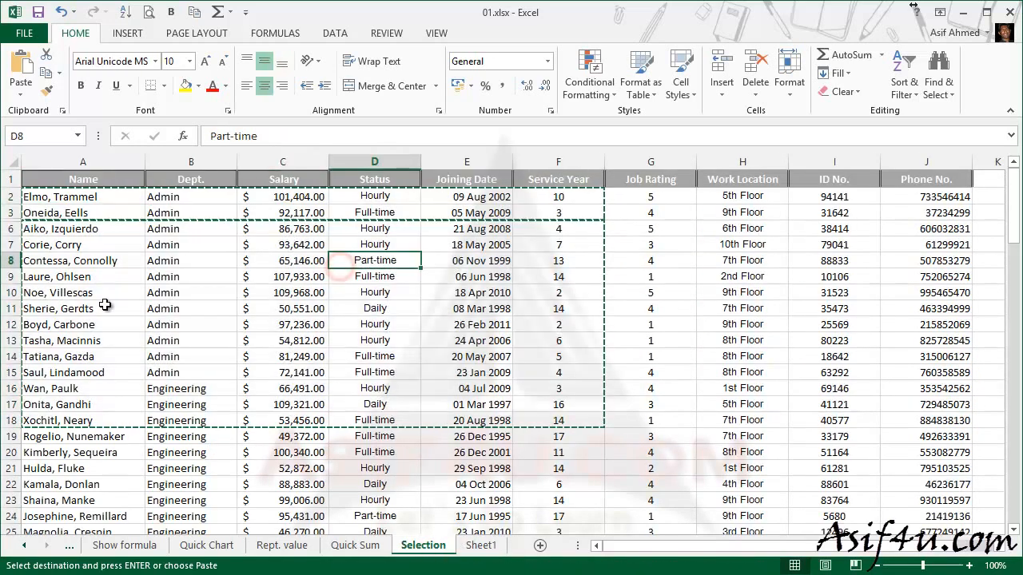
click(142, 356)
key(ctrl+Right)
click(200, 357)
text(=)
key(Up)
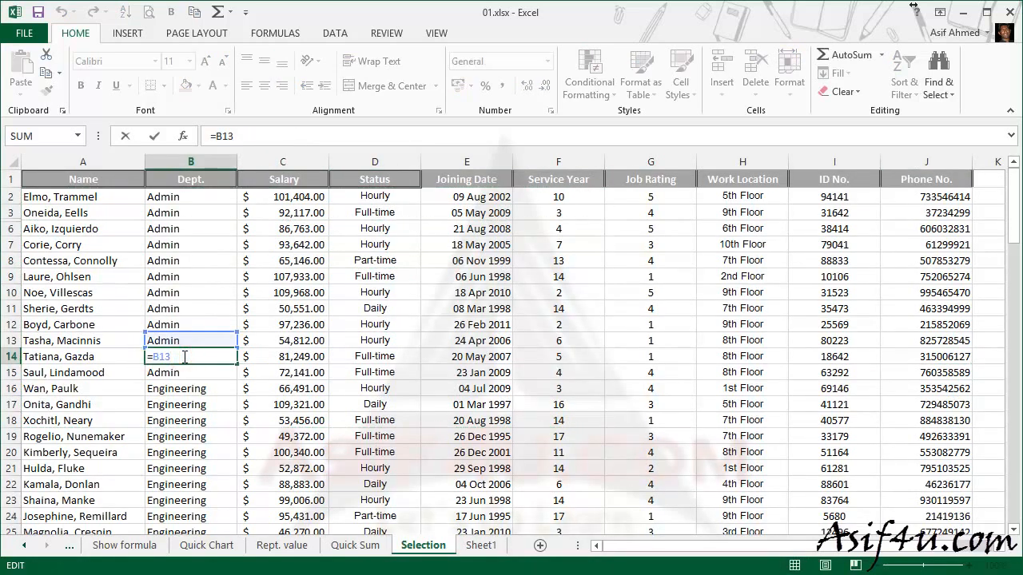
key(ctrl+Return)
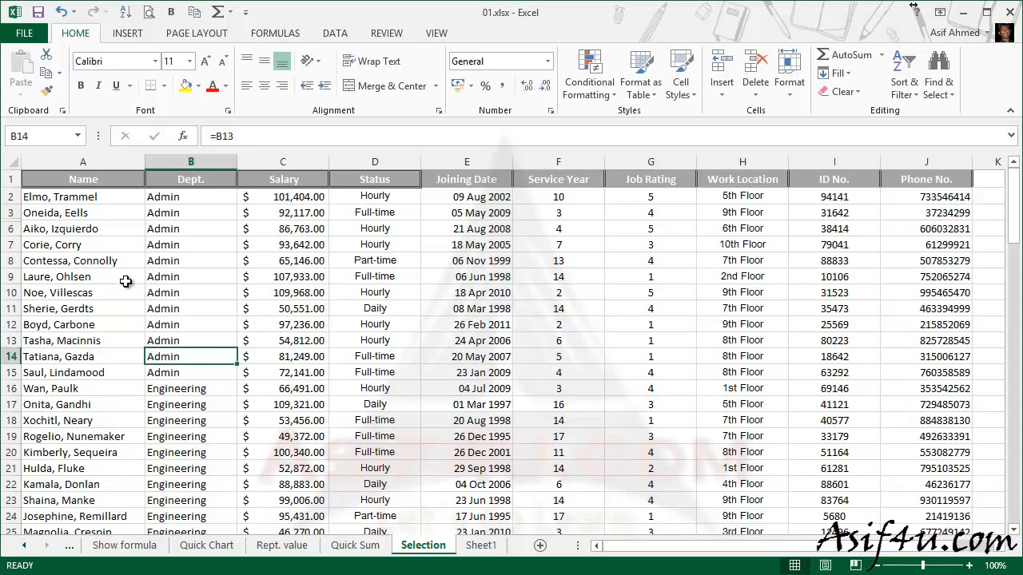
Step: Unhide rows 4 and 5 between rows 3 and 6 of the employee table
double_click(16, 221)
double_click(16, 222)
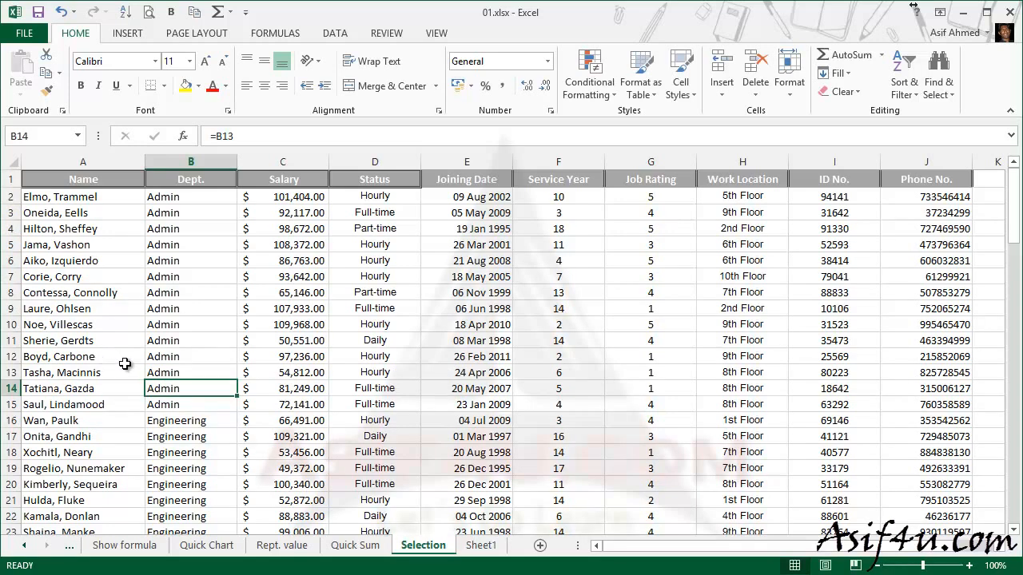
Step: Hide rows 4 and 5 of the employee table on the Selection sheet
drag(35, 202, 100, 213)
click(43, 257)
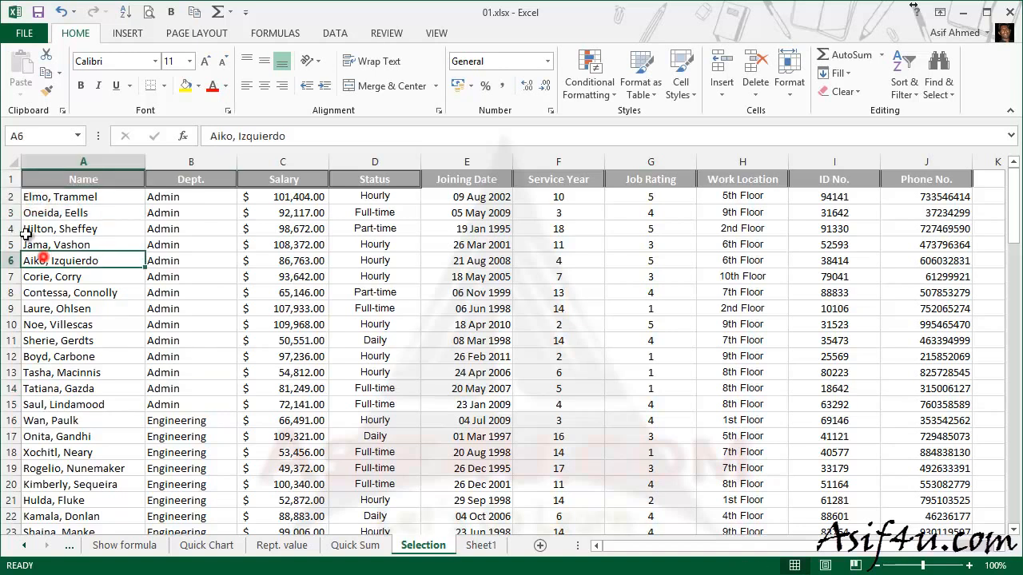
drag(15, 229, 15, 244)
right_click(16, 244)
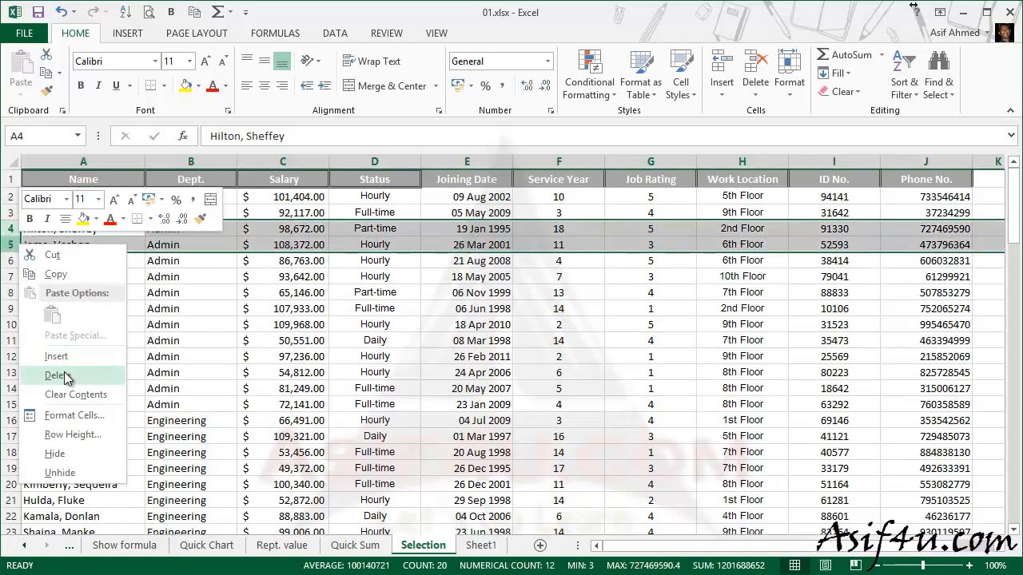
click(67, 454)
click(100, 310)
Step: Select only the visible cells of the range A2:F19 using Go To Special
drag(40, 200, 580, 438)
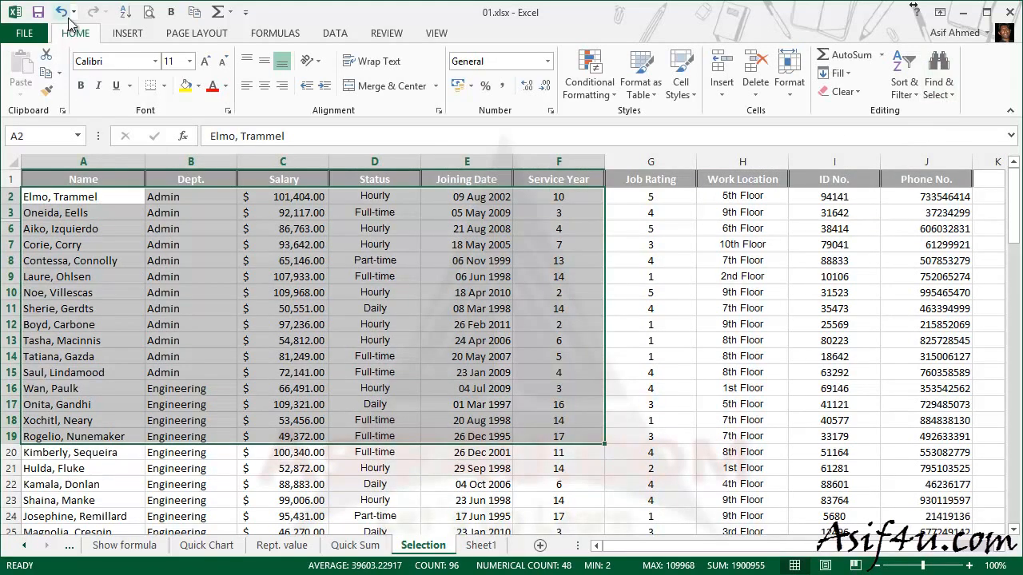
click(959, 99)
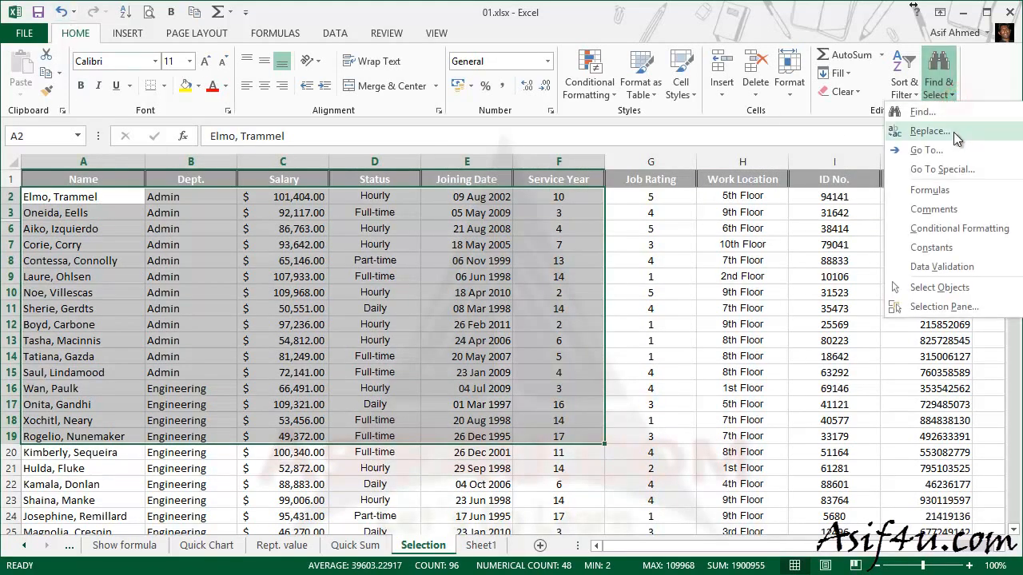
click(955, 170)
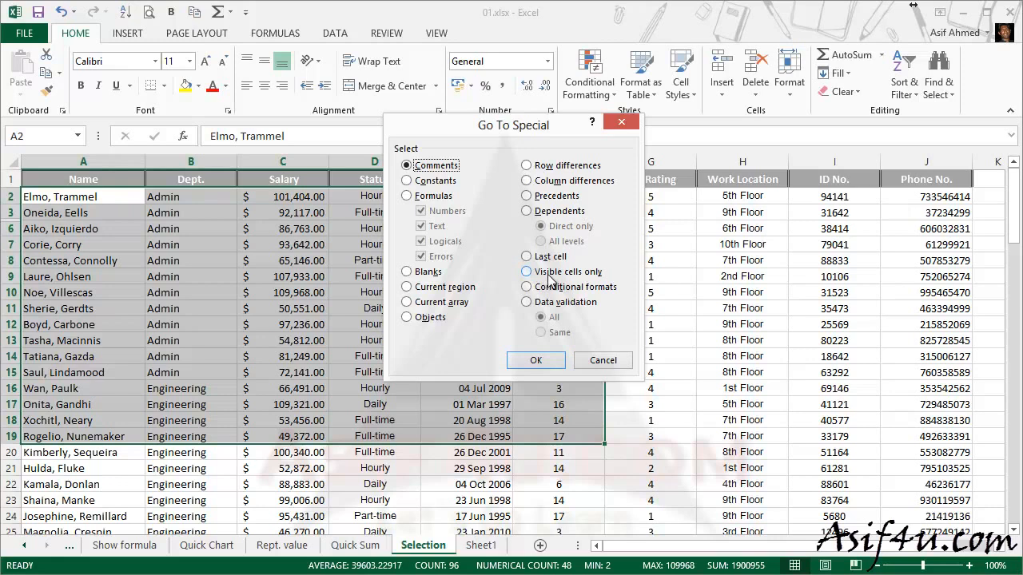
click(533, 273)
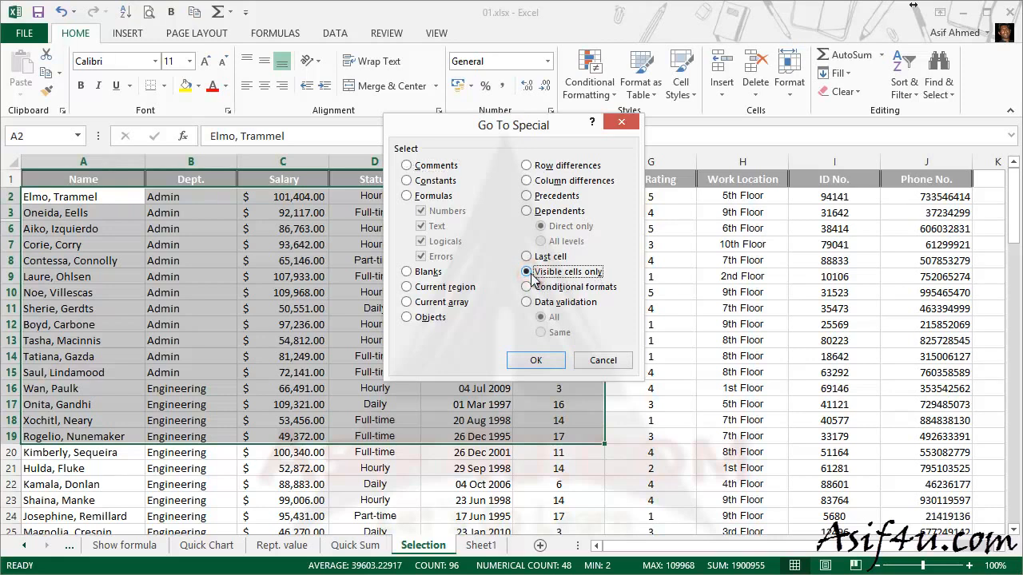
click(533, 359)
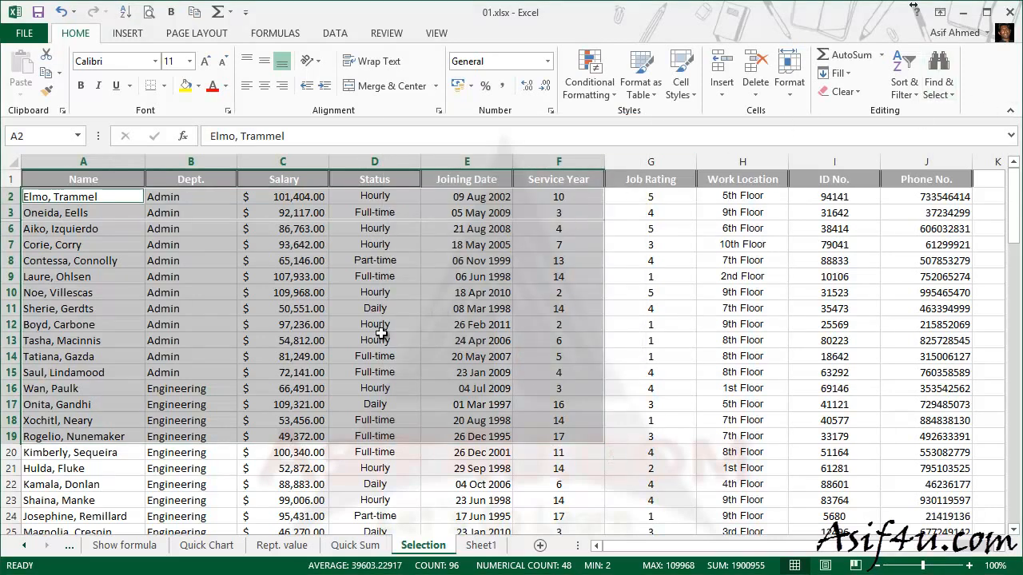
Step: Copy the selected visible cells and paste them on Sheet1 starting at cell A25, below the first list
key(ctrl+c)
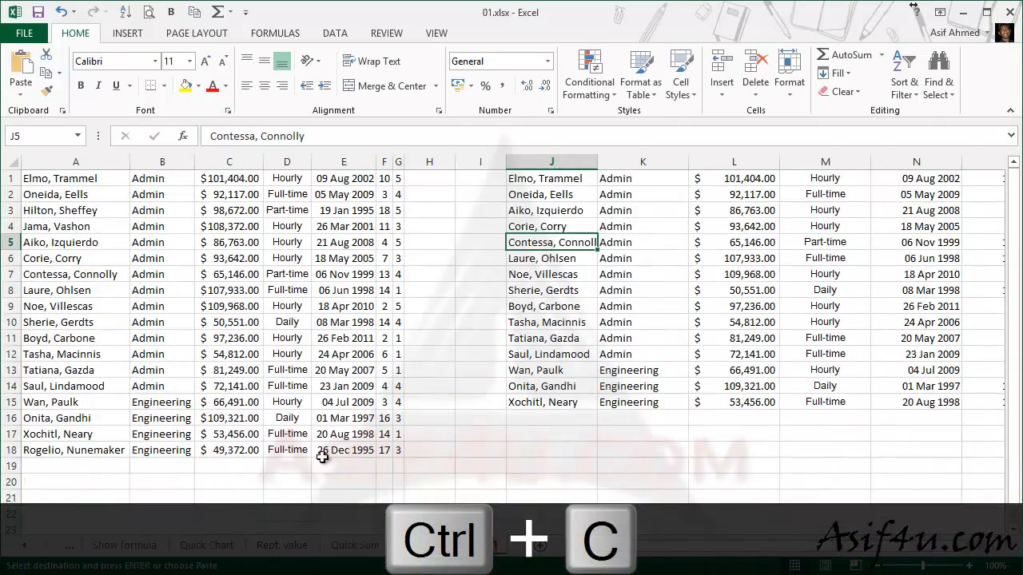
scroll(197, 469, down, 2)
click(87, 459)
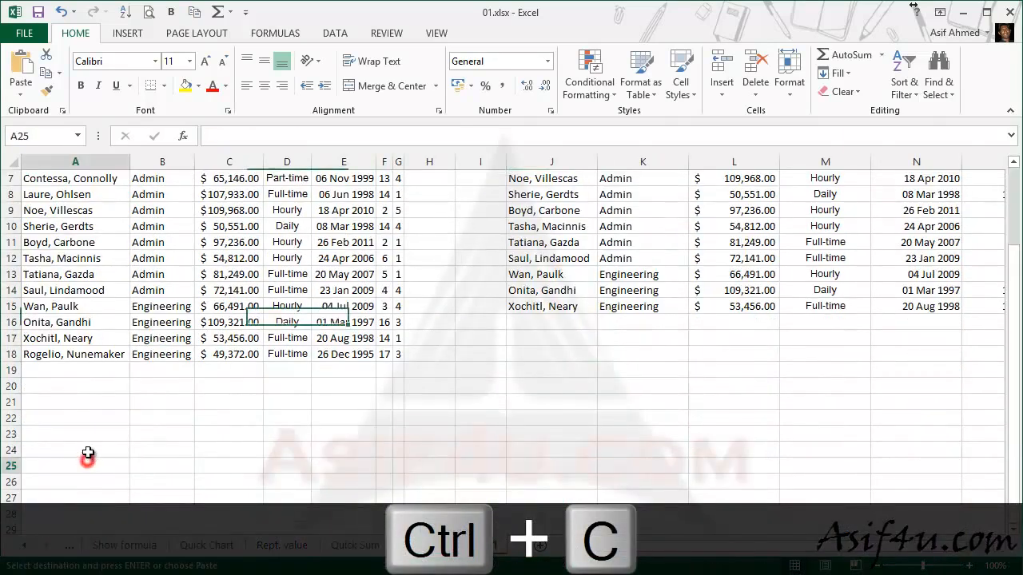
key(ctrl+v)
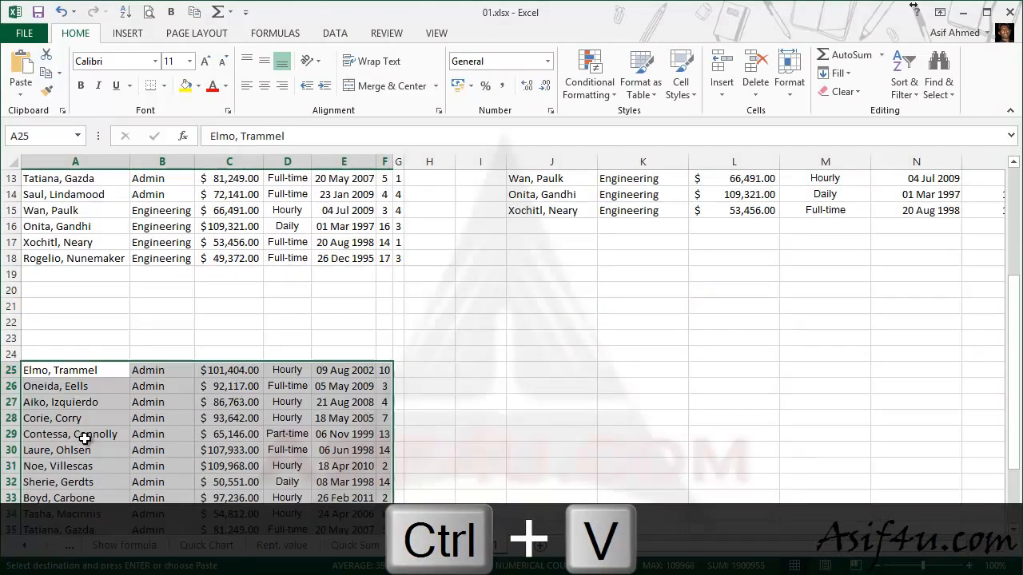
click(43, 390)
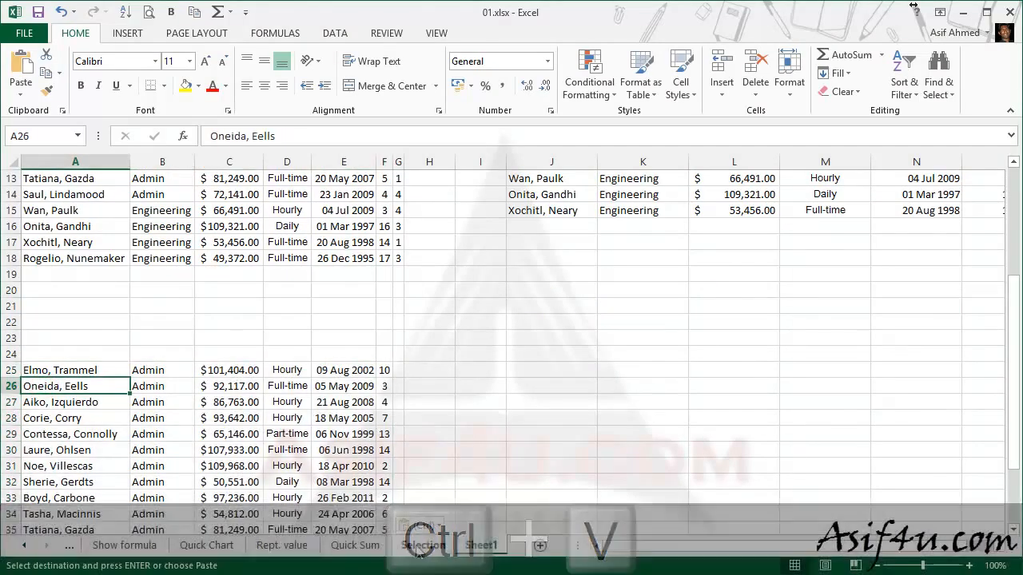
Step: Look through the employee table on the Selection sheet down to its last row and cancel the active copy marquee
click(423, 546)
scroll(243, 286, down, 20)
click(243, 285)
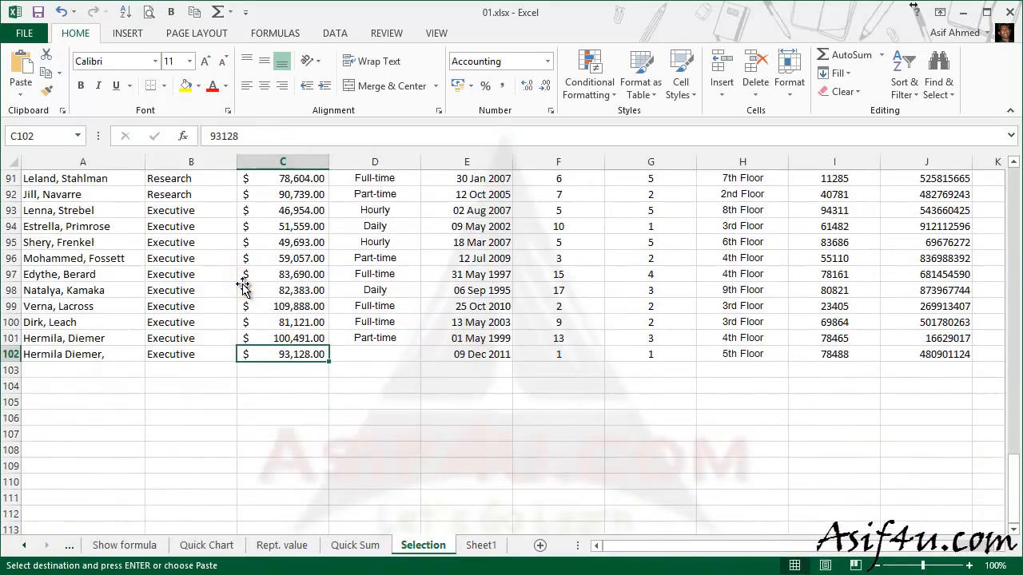
scroll(242, 286, up, 20)
scroll(242, 286, up, 9)
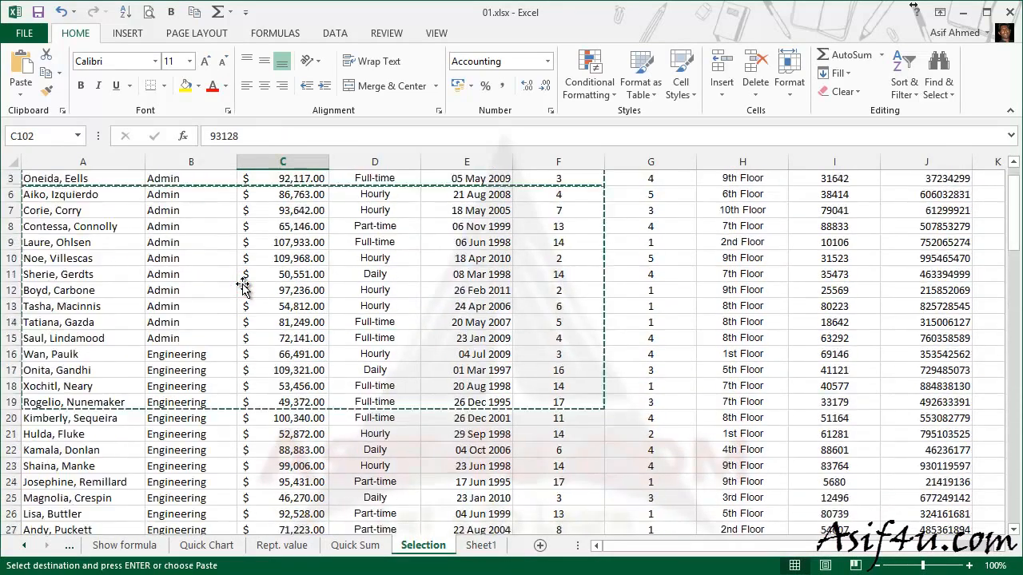
key(Escape)
scroll(244, 280, down, 20)
scroll(233, 287, up, 20)
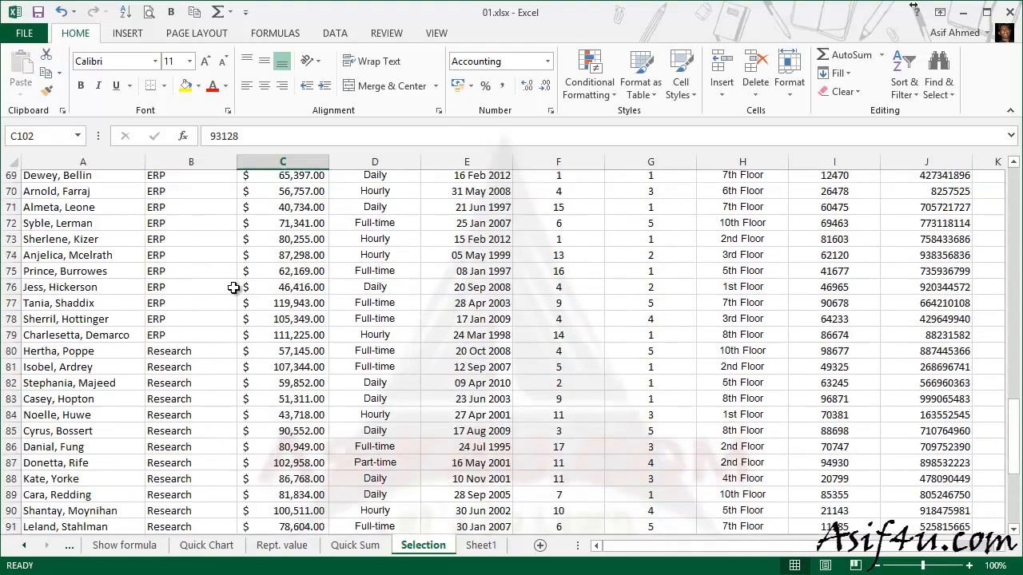